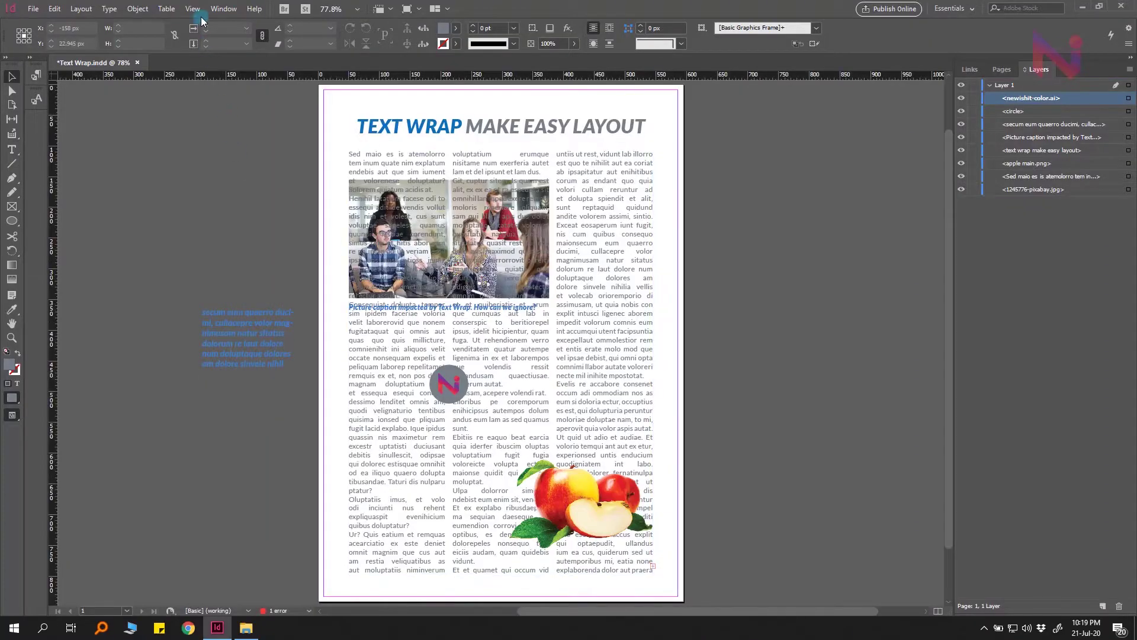
# Step: Show the Text Wrap settings
pyautogui.click(224, 8)
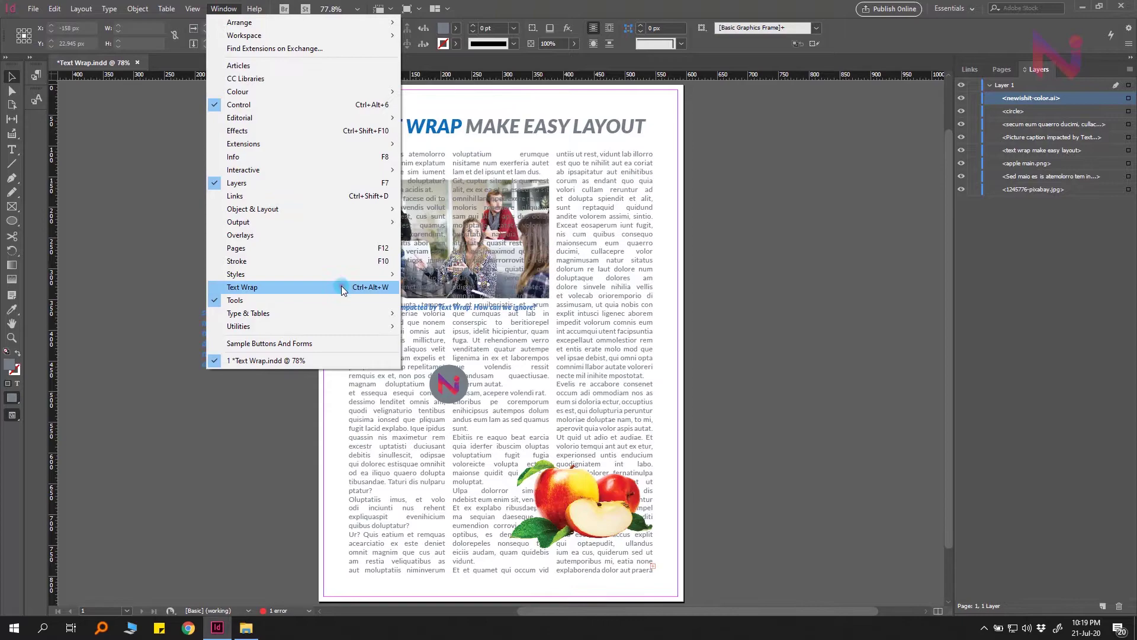
pyautogui.click(342, 285)
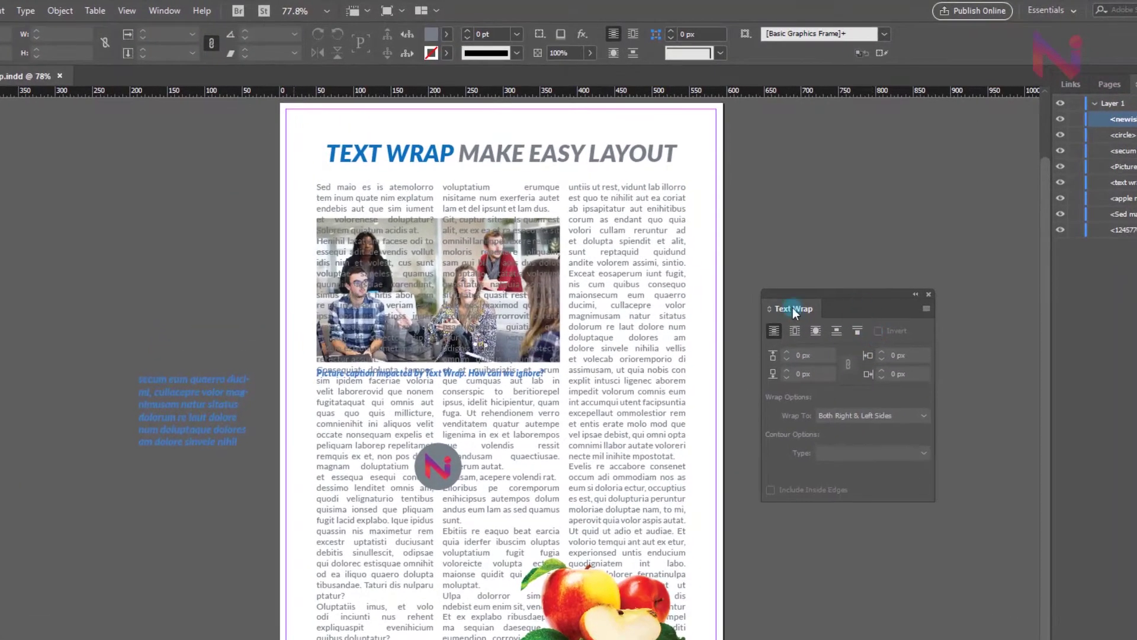
pyautogui.click(569, 296)
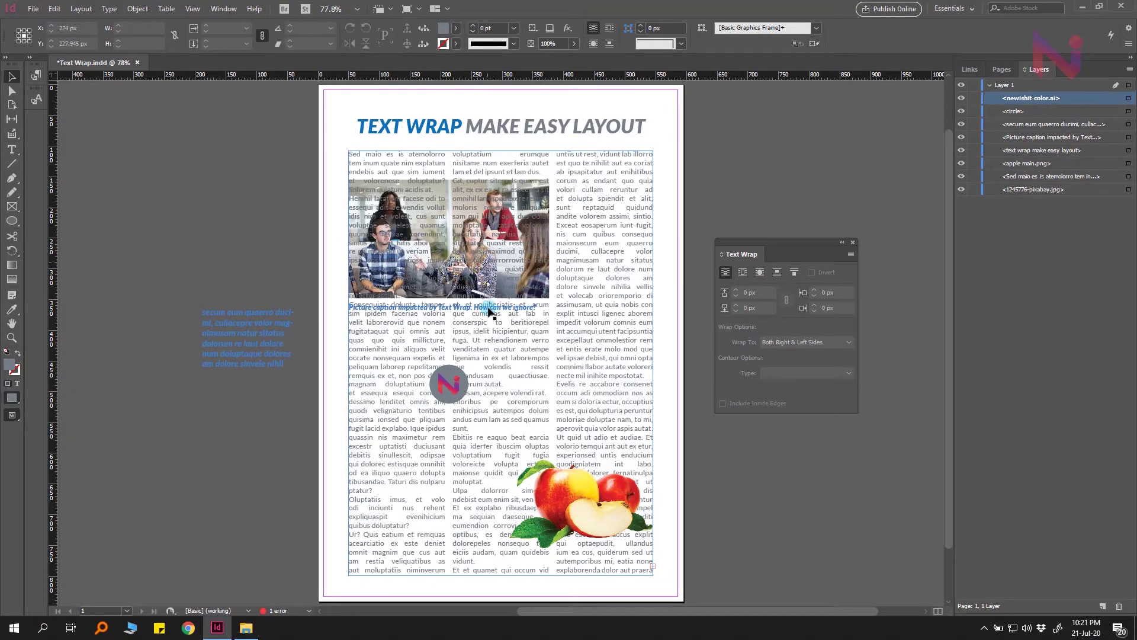
pyautogui.click(437, 448)
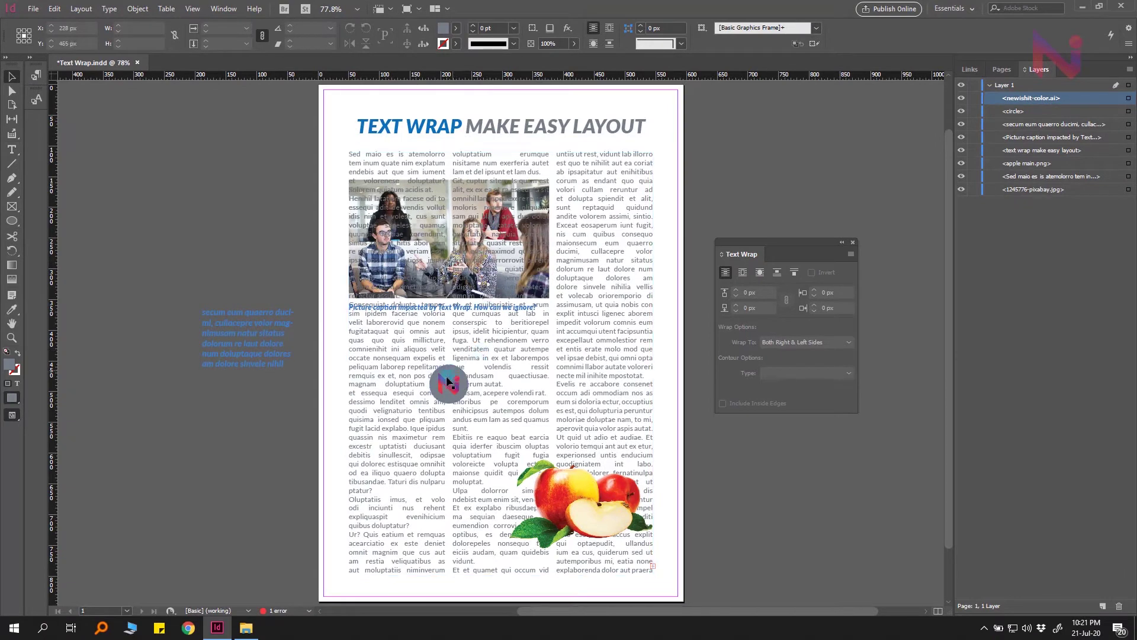
pyautogui.click(530, 482)
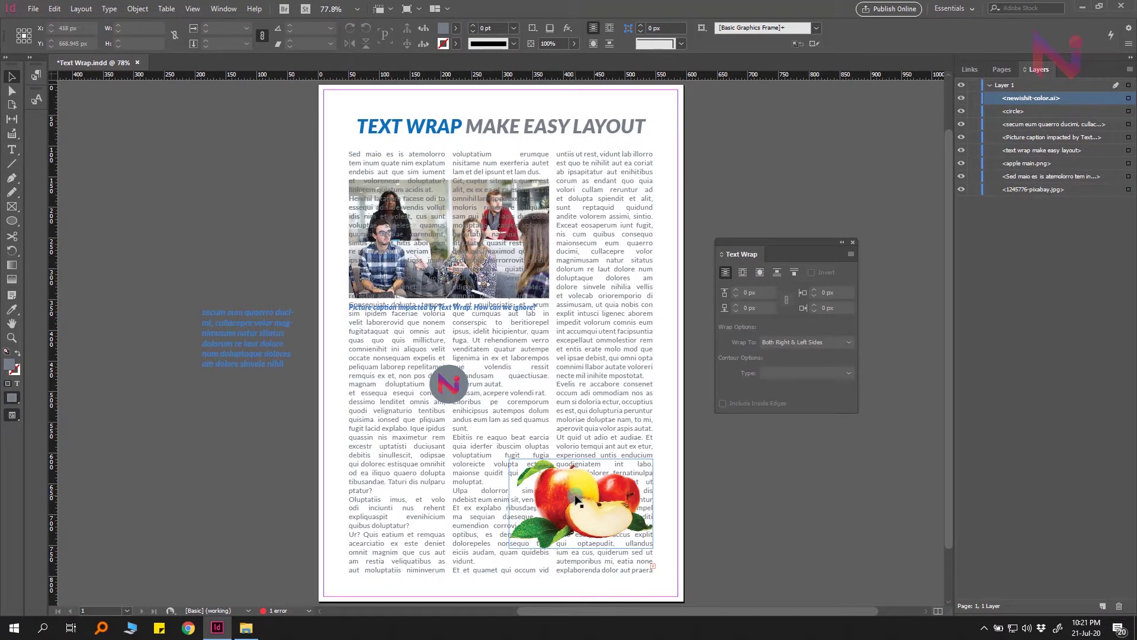
pyautogui.click(422, 259)
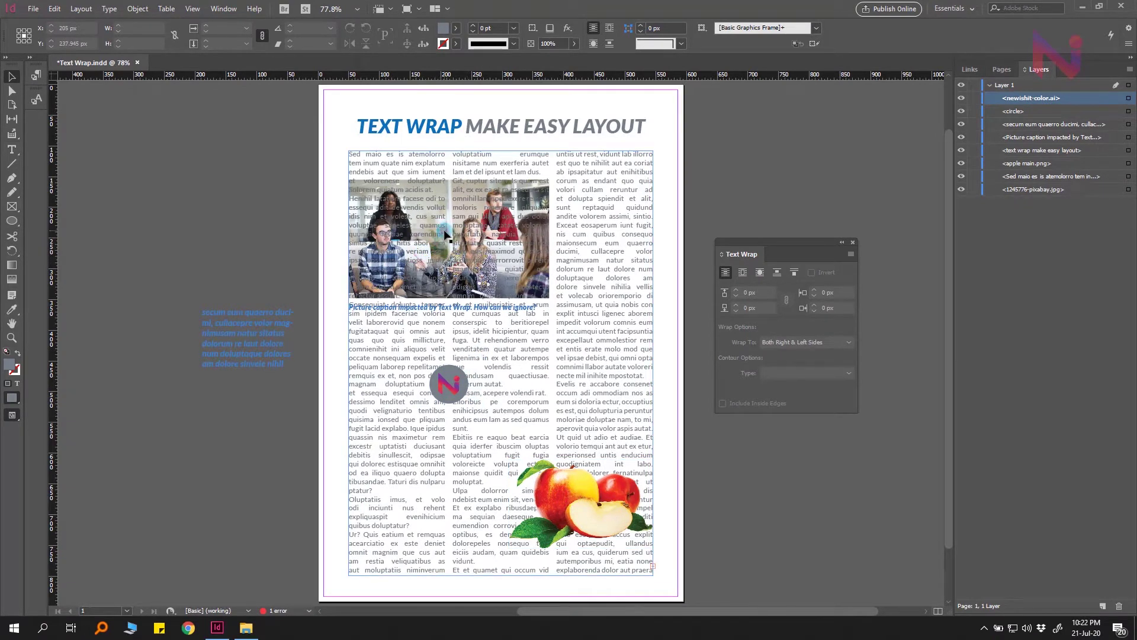
# Step: Wrap the body text around the bounding box of the meeting photo with a 10 px offset on all four sides
pyautogui.keyDown('ctrl'); pyautogui.click(452, 228); pyautogui.keyUp('ctrl')
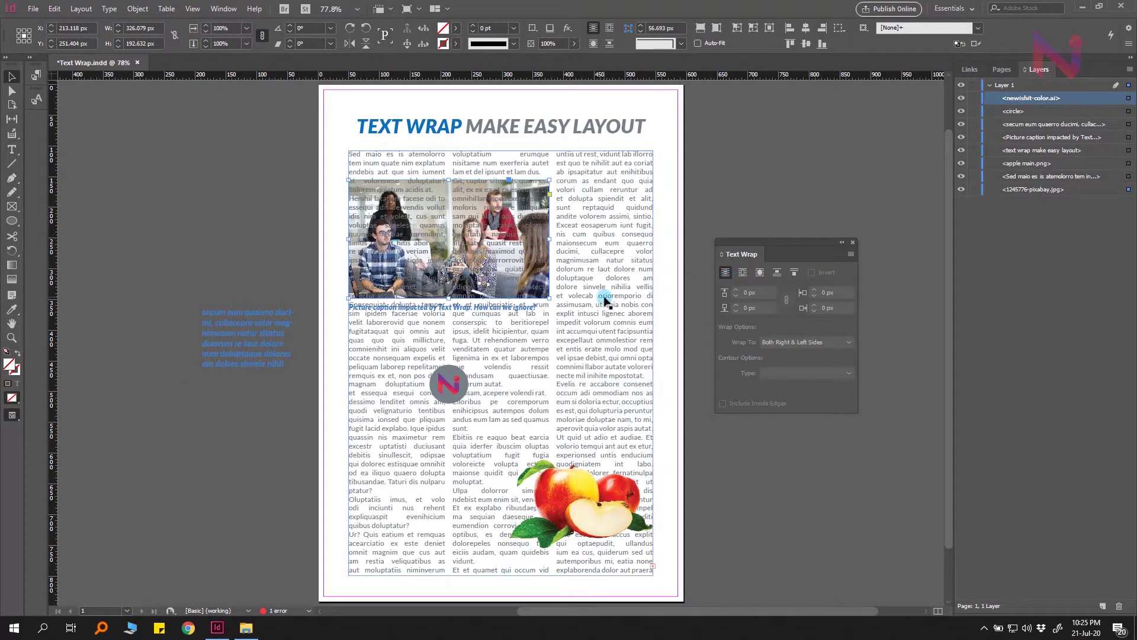
pyautogui.click(741, 274)
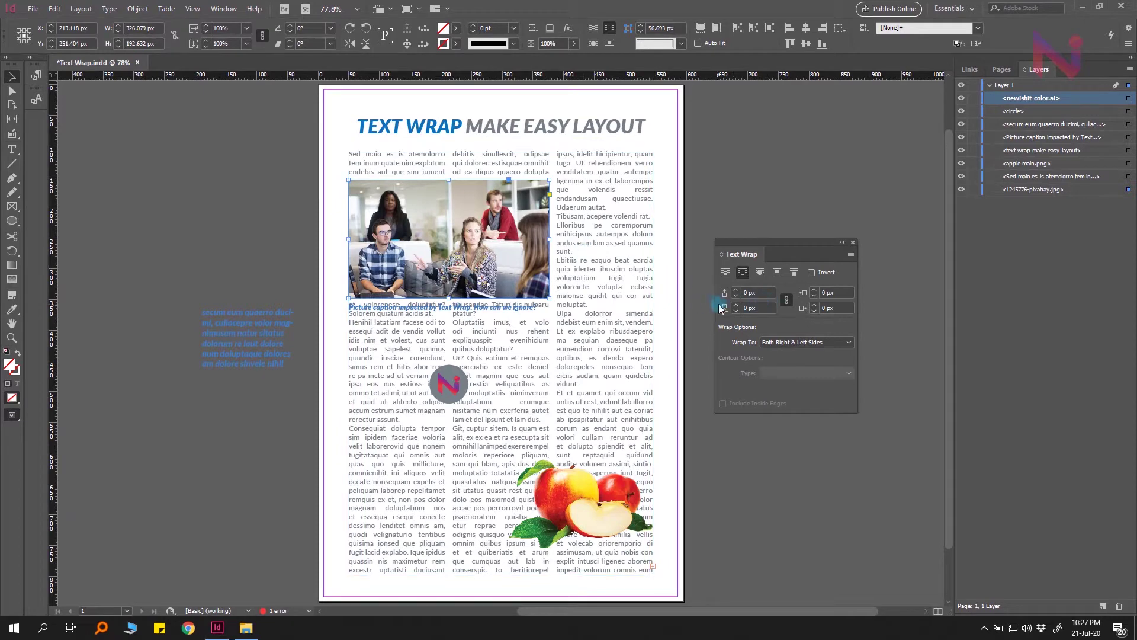
pyautogui.click(736, 291)
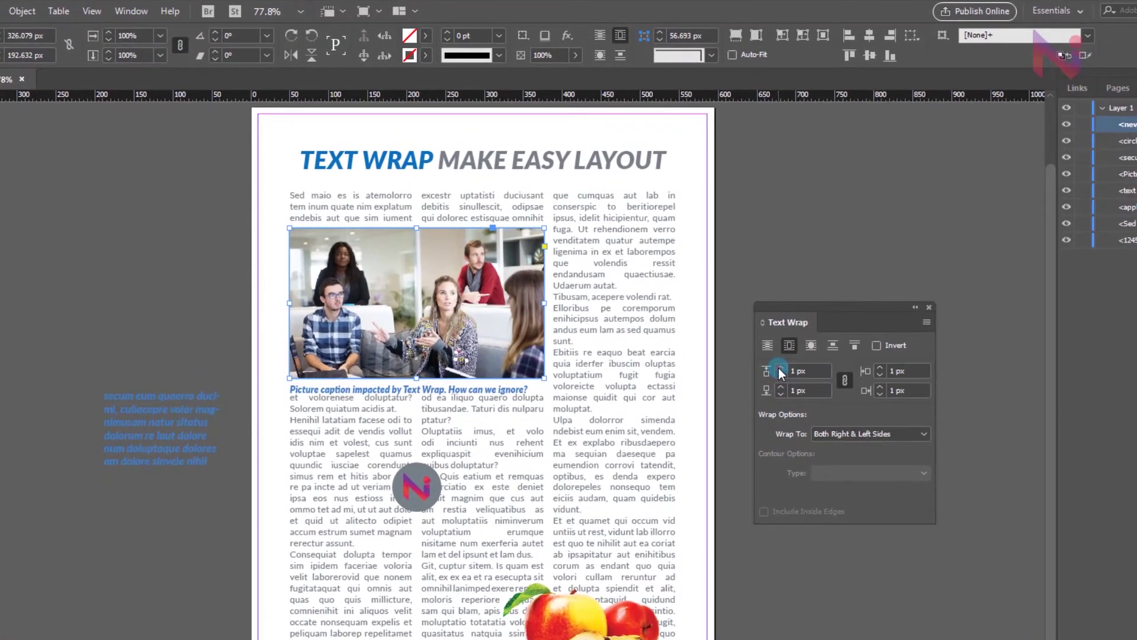
pyautogui.click(780, 370)
pyautogui.click(780, 371)
pyautogui.click(779, 370)
pyautogui.click(780, 371)
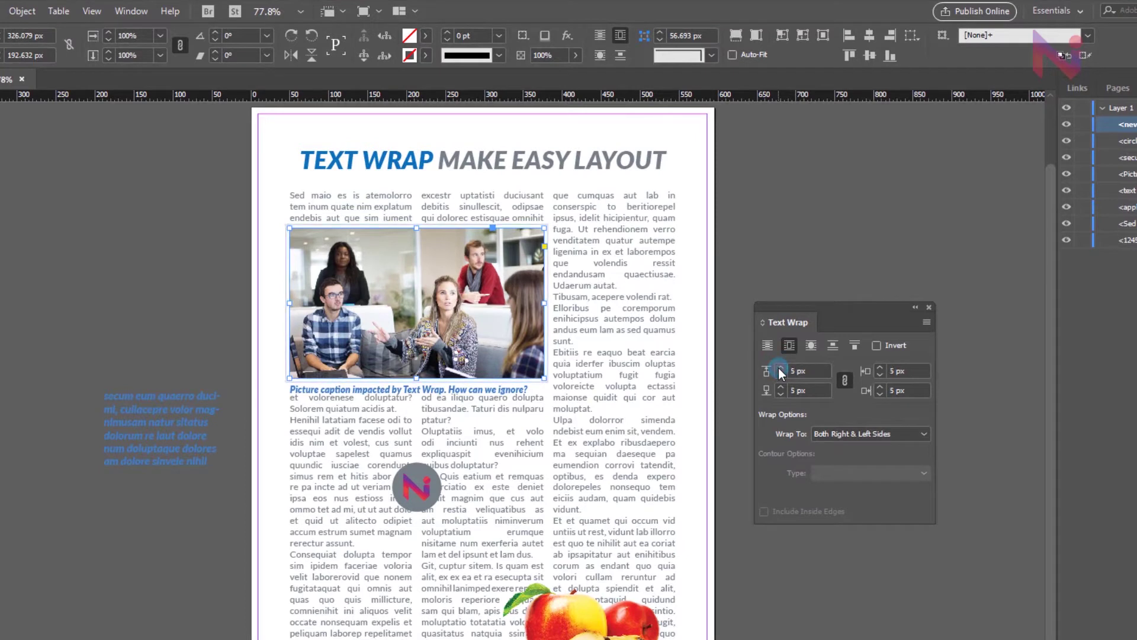
pyautogui.click(780, 371)
pyautogui.click(779, 371)
pyautogui.click(780, 371)
pyautogui.click(780, 371)
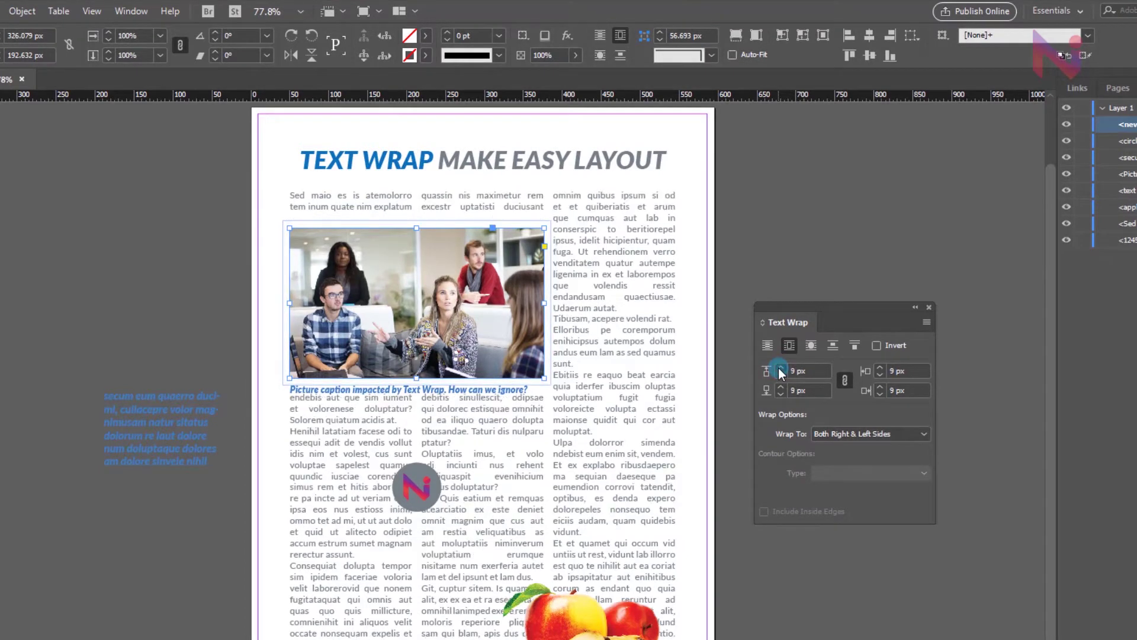
pyautogui.click(780, 371)
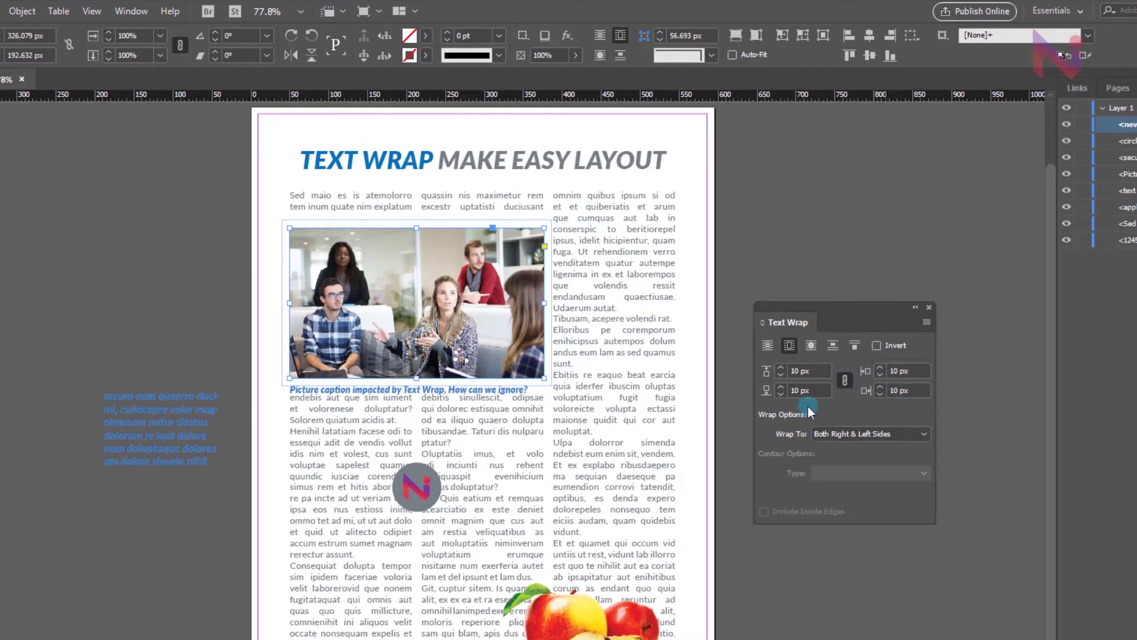
# Step: Increase the meeting photo's text wrap offset to 20 px on all sides
pyautogui.click(779, 367)
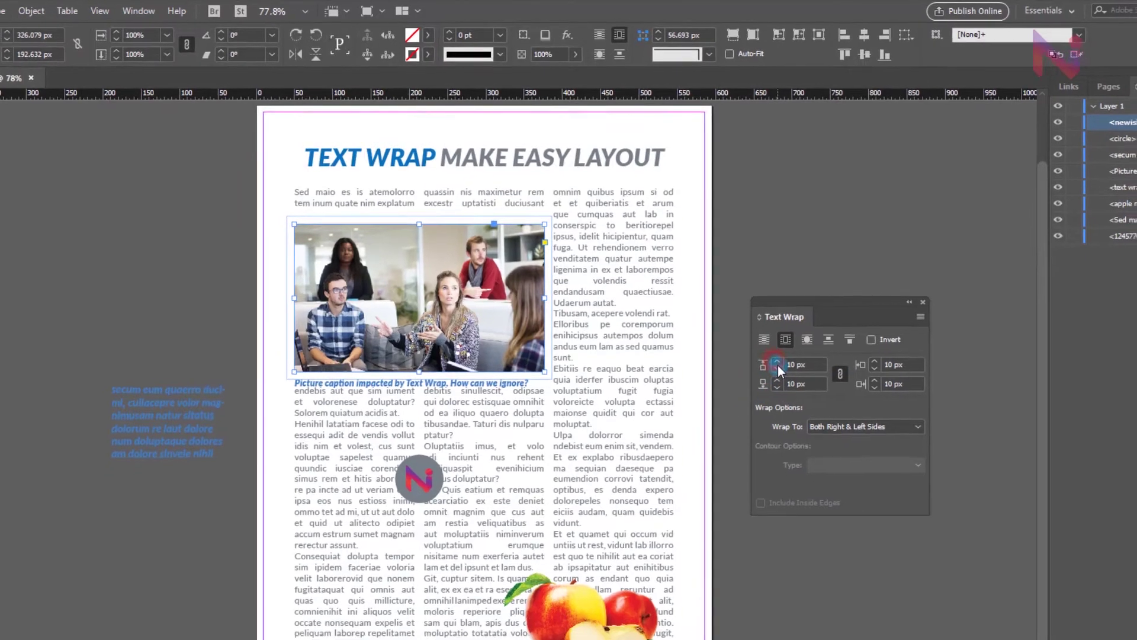
pyautogui.click(779, 367)
pyautogui.click(779, 367)
pyautogui.click(780, 367)
pyautogui.click(779, 368)
pyautogui.click(779, 367)
pyautogui.click(780, 368)
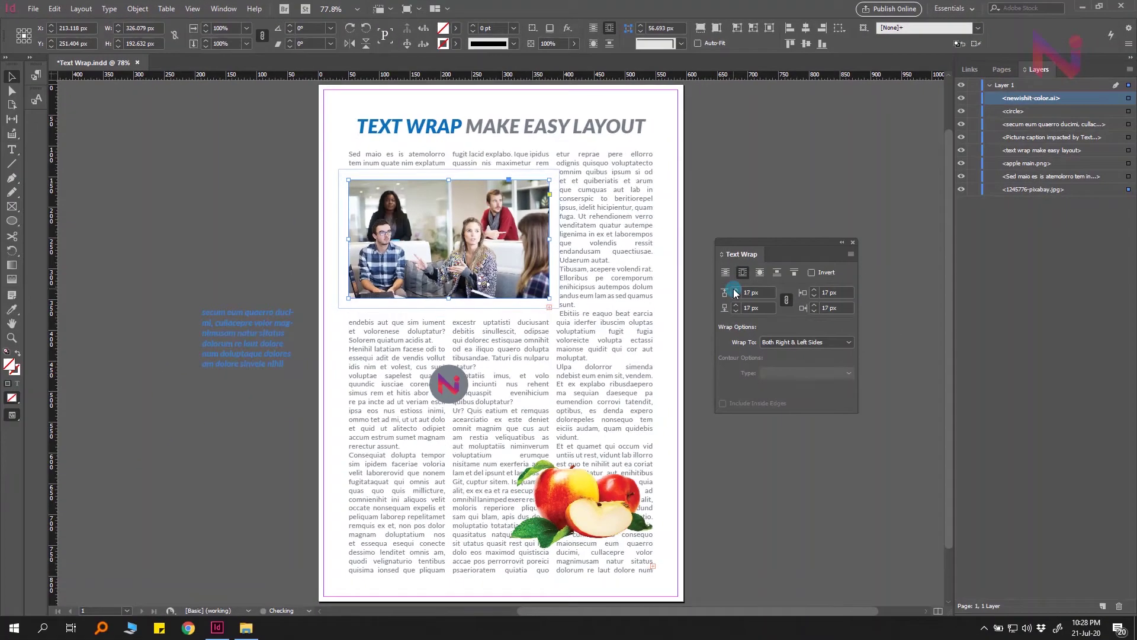
pyautogui.click(735, 290)
pyautogui.click(735, 290)
pyautogui.click(735, 290)
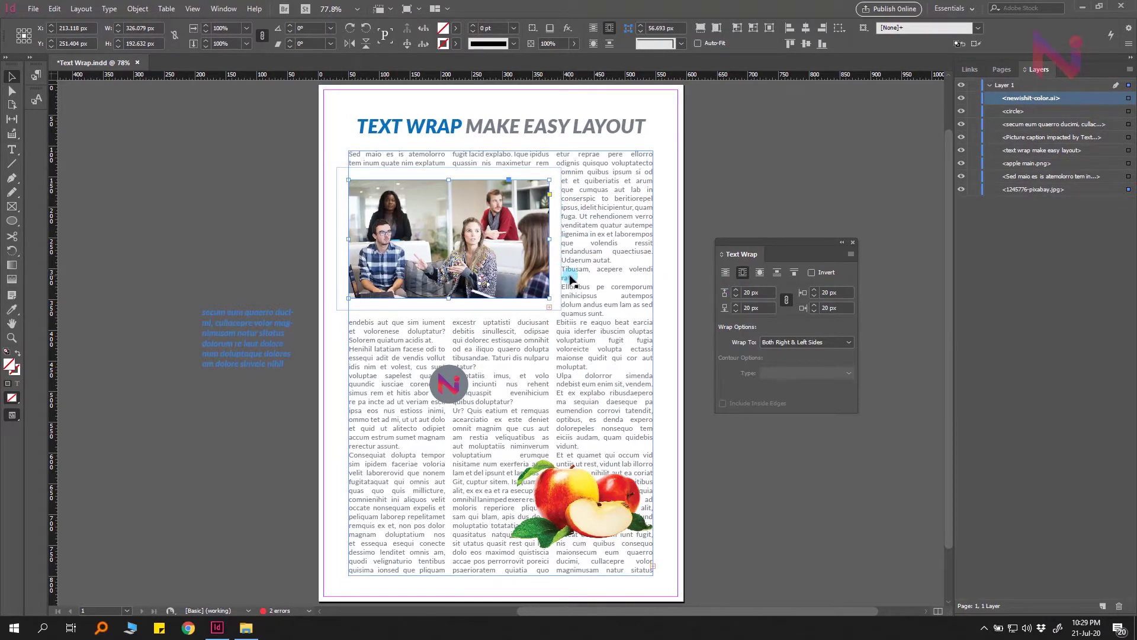
# Step: Unlink the meeting photo's wrap offsets and reduce only the right offset by a few pixels
pyautogui.click(787, 301)
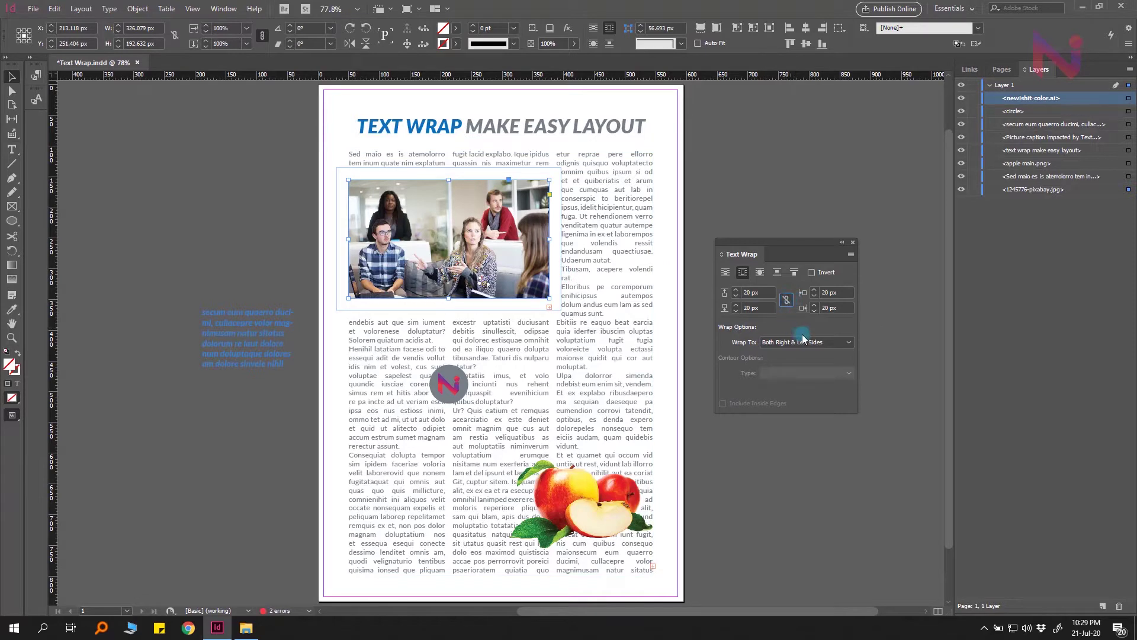
pyautogui.click(815, 310)
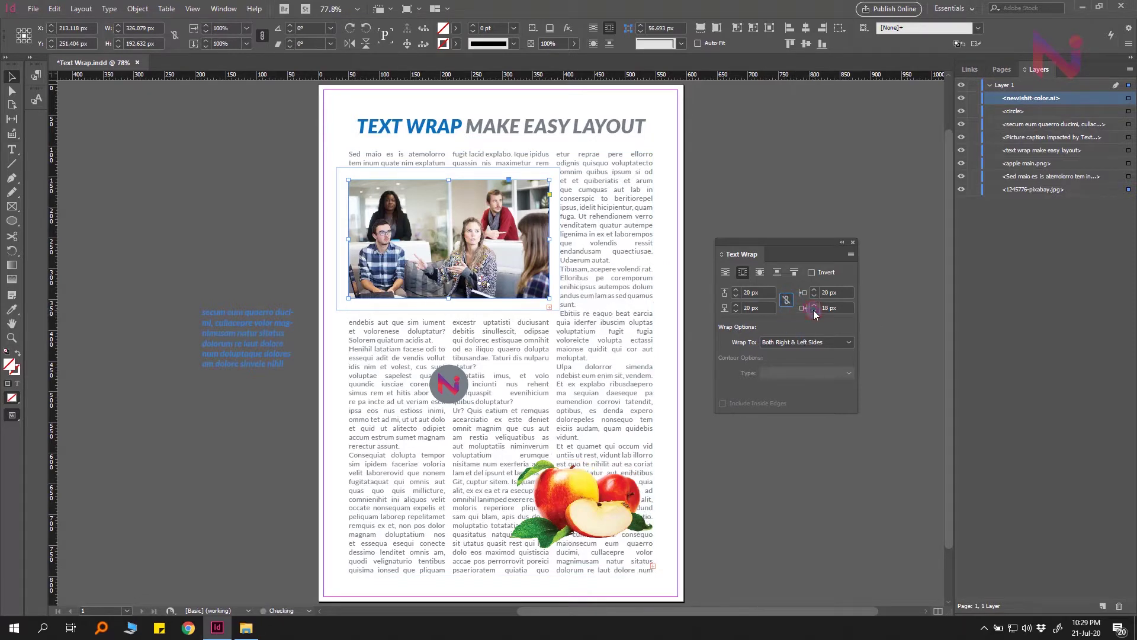
pyautogui.click(814, 311)
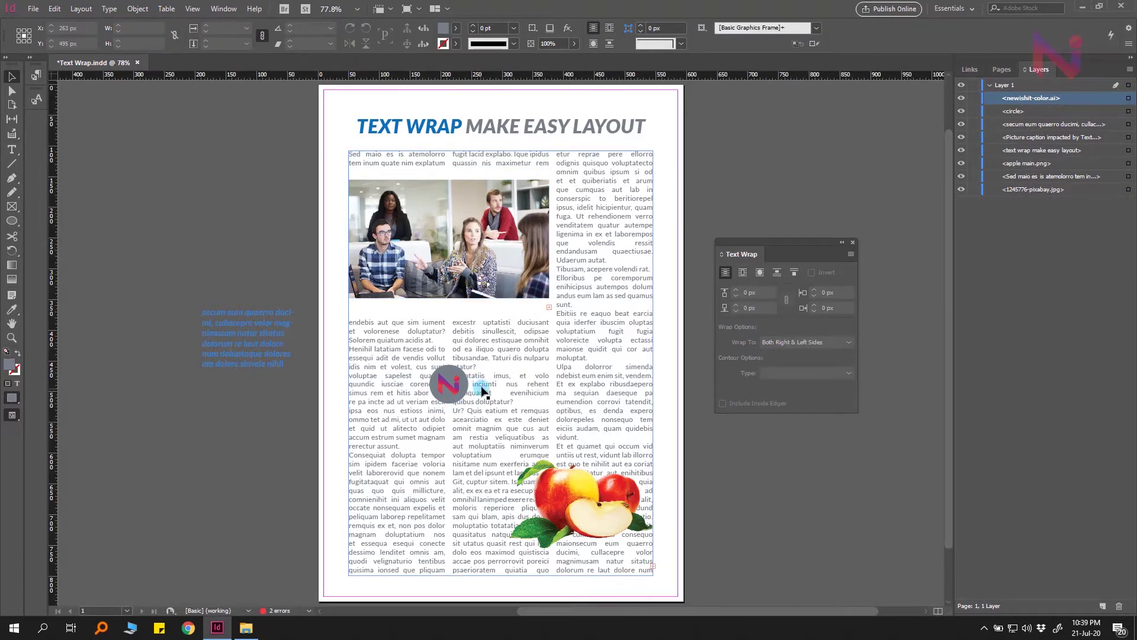
# Step: Wrap the body text around the object shape of the circular logo with an 8 px offset
pyautogui.click(466, 387)
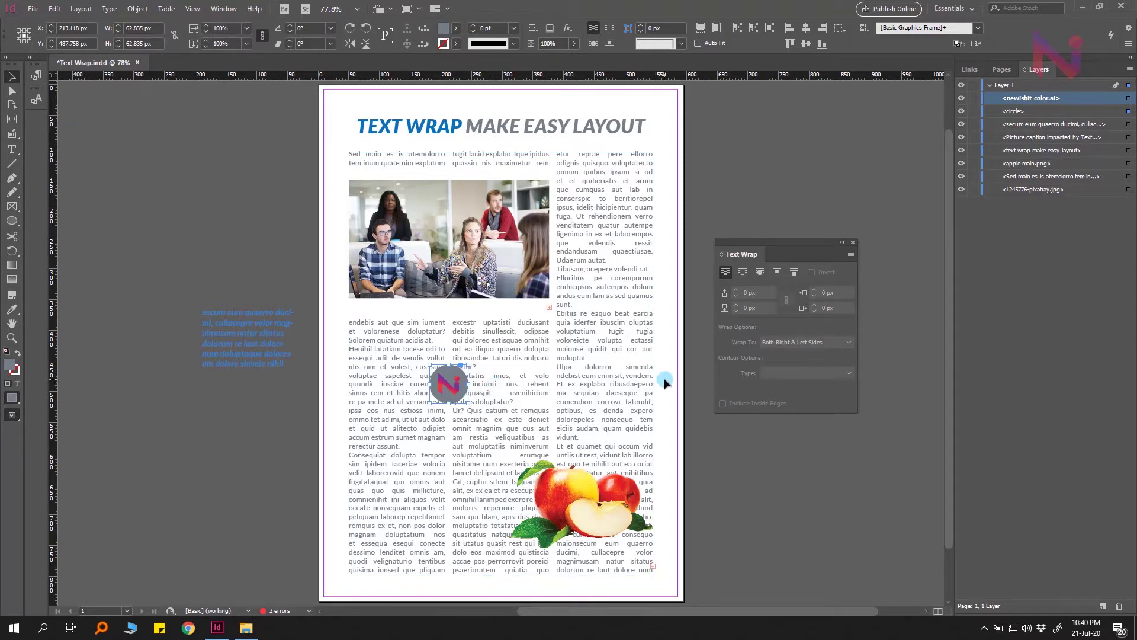
pyautogui.click(741, 274)
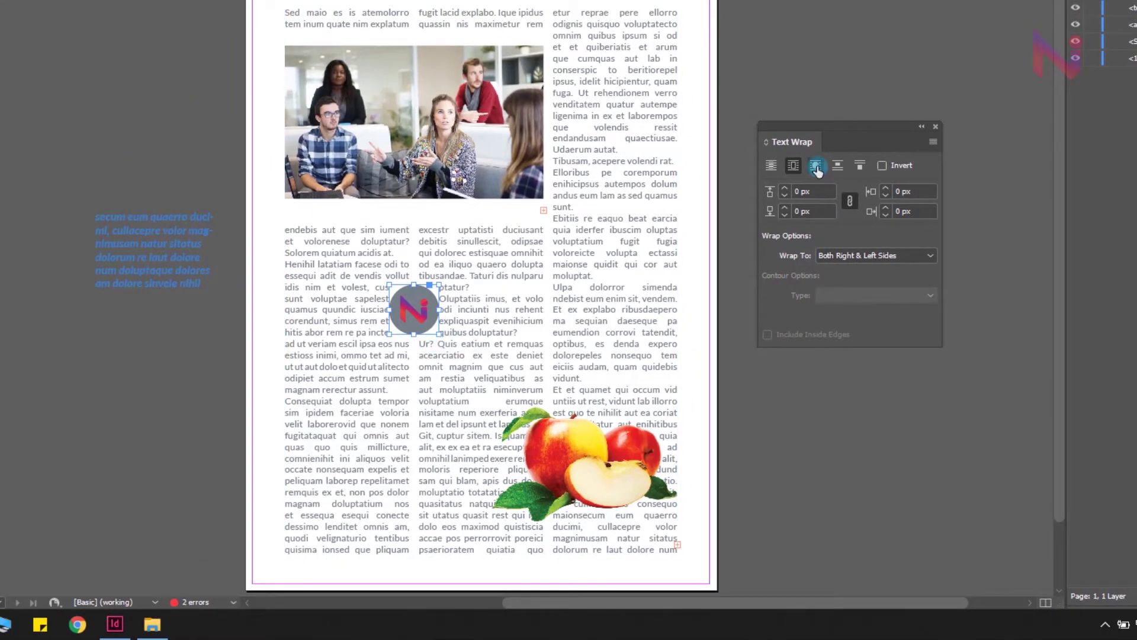
pyautogui.click(816, 167)
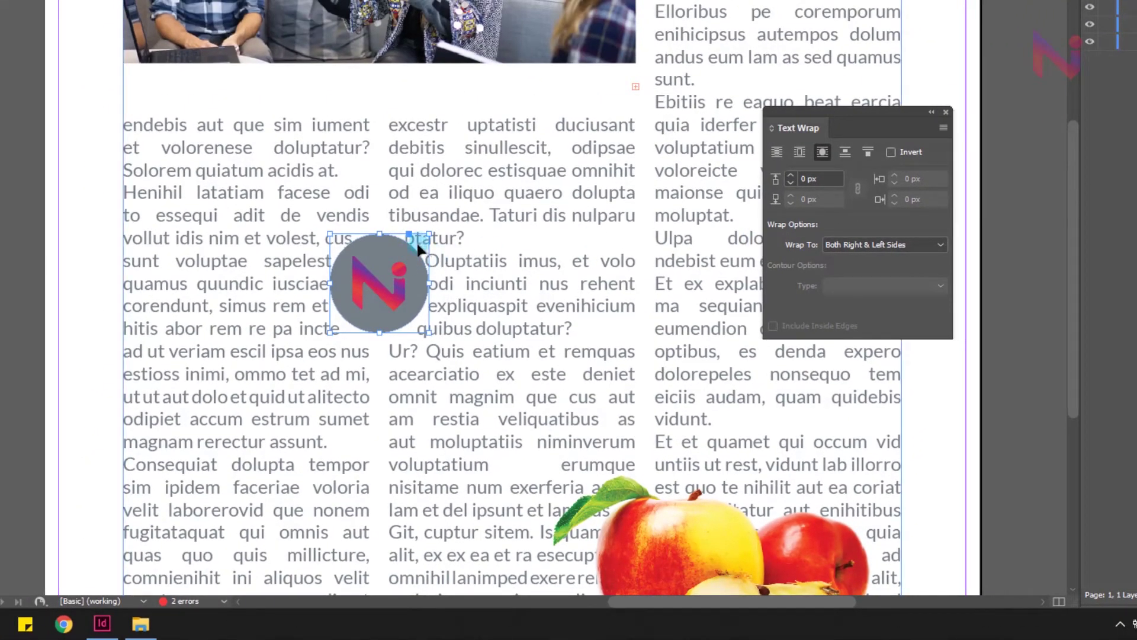
pyautogui.click(790, 176)
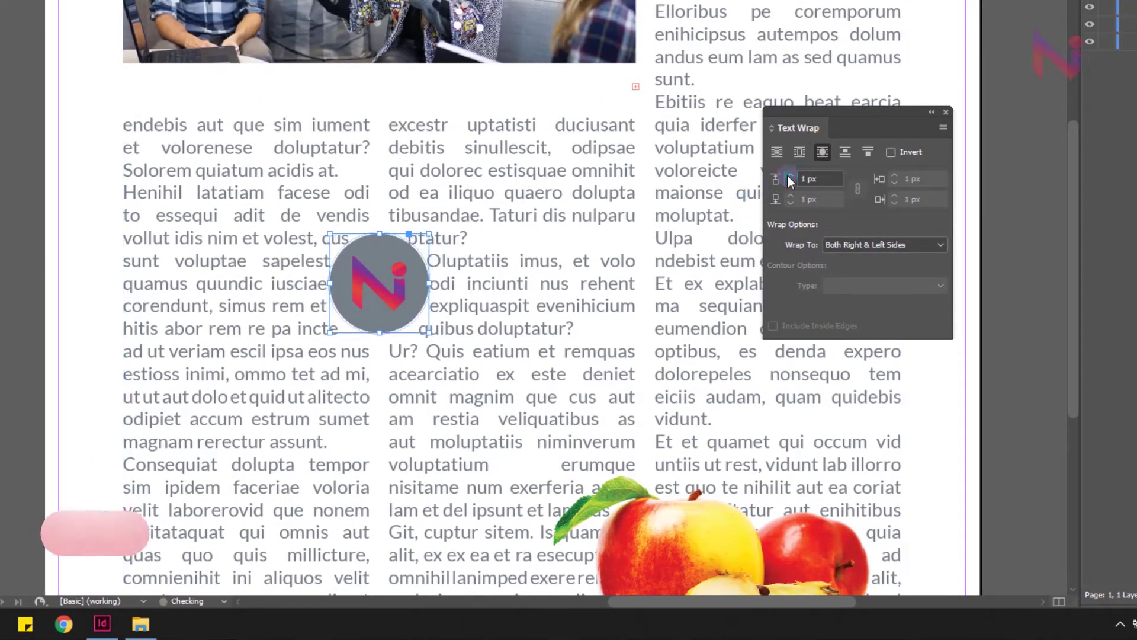
pyautogui.click(790, 176)
pyautogui.click(790, 175)
pyautogui.click(790, 175)
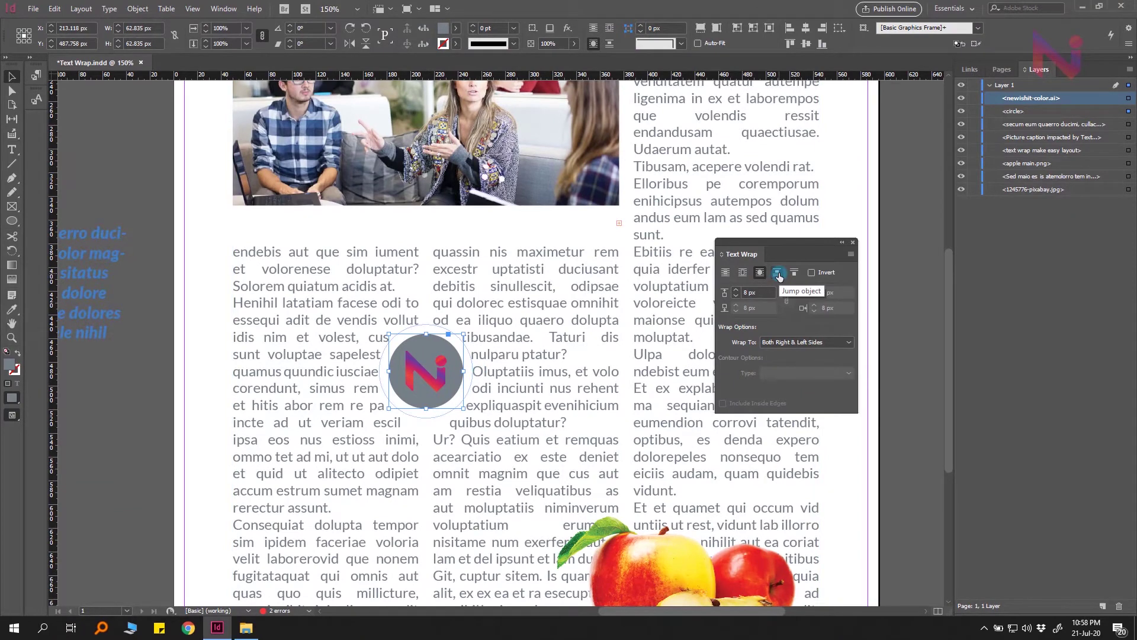
# Step: Set the circular logo's text wrap to Jump Object
pyautogui.click(778, 273)
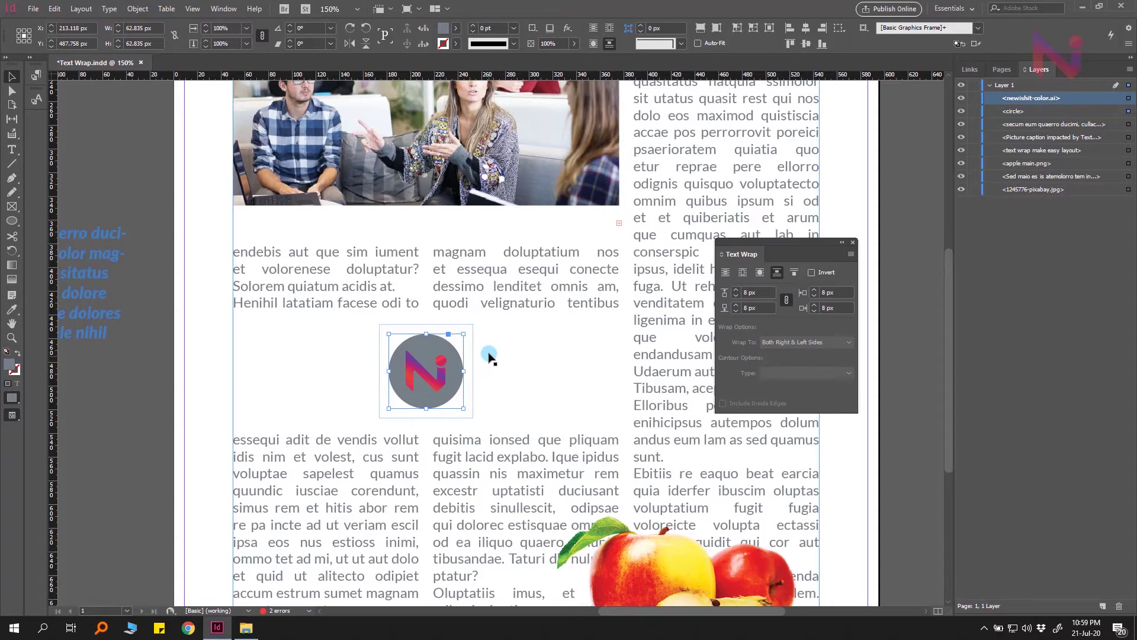
pyautogui.click(483, 267)
pyautogui.click(402, 374)
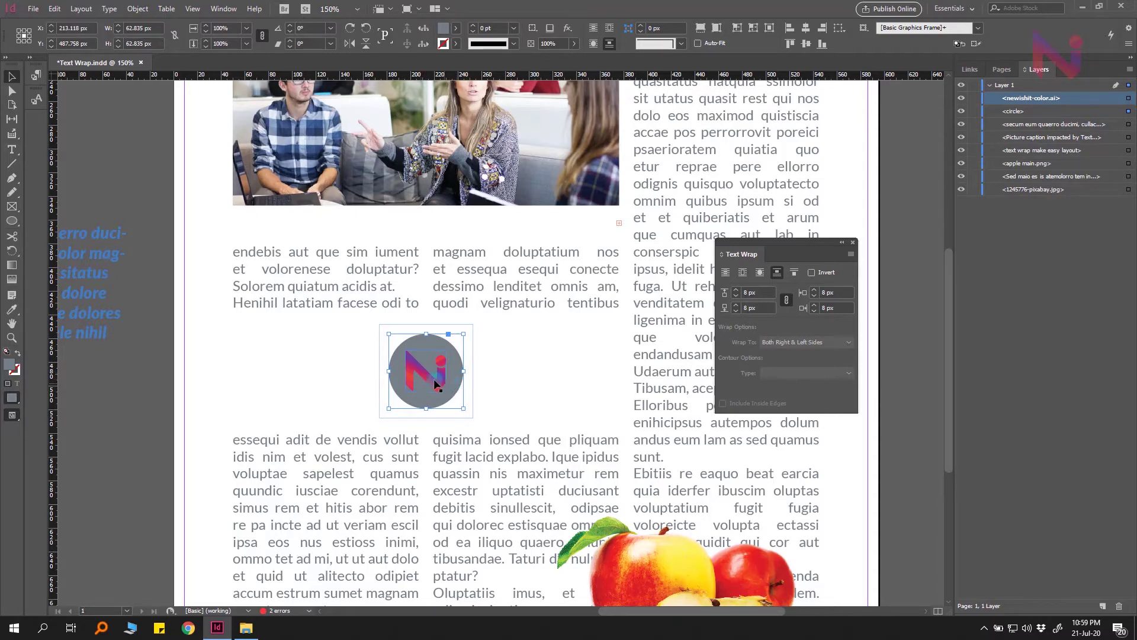
# Step: Move the circular logo horizontally into the first column and set its wrap to Jump to Next Column
pyautogui.moveTo(428, 380); pyautogui.dragTo(337, 382)
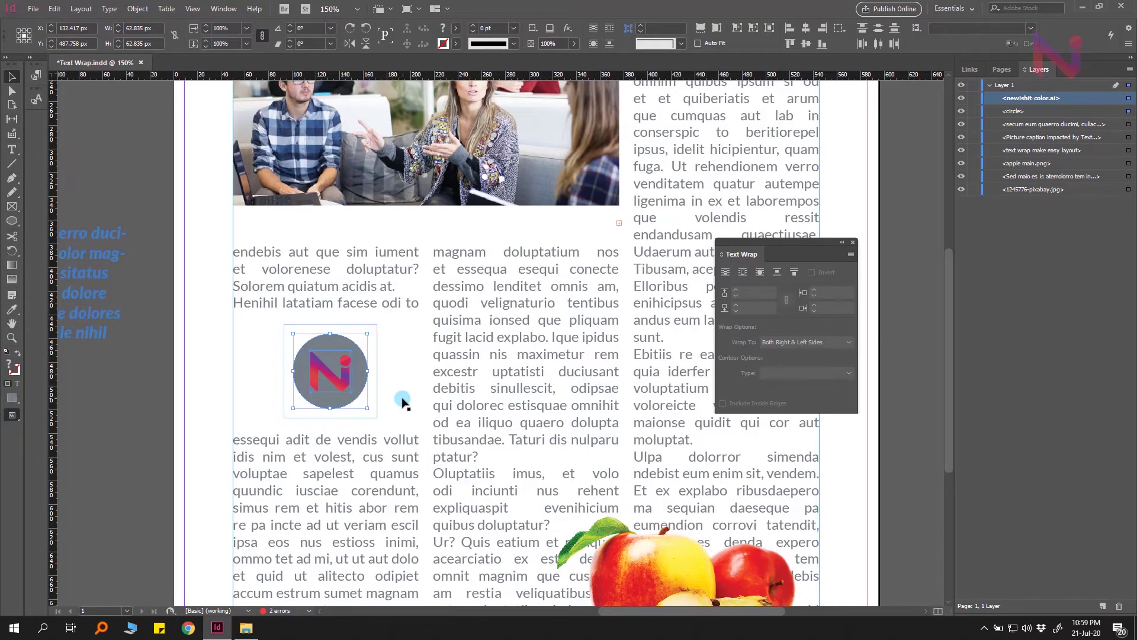
pyautogui.click(794, 273)
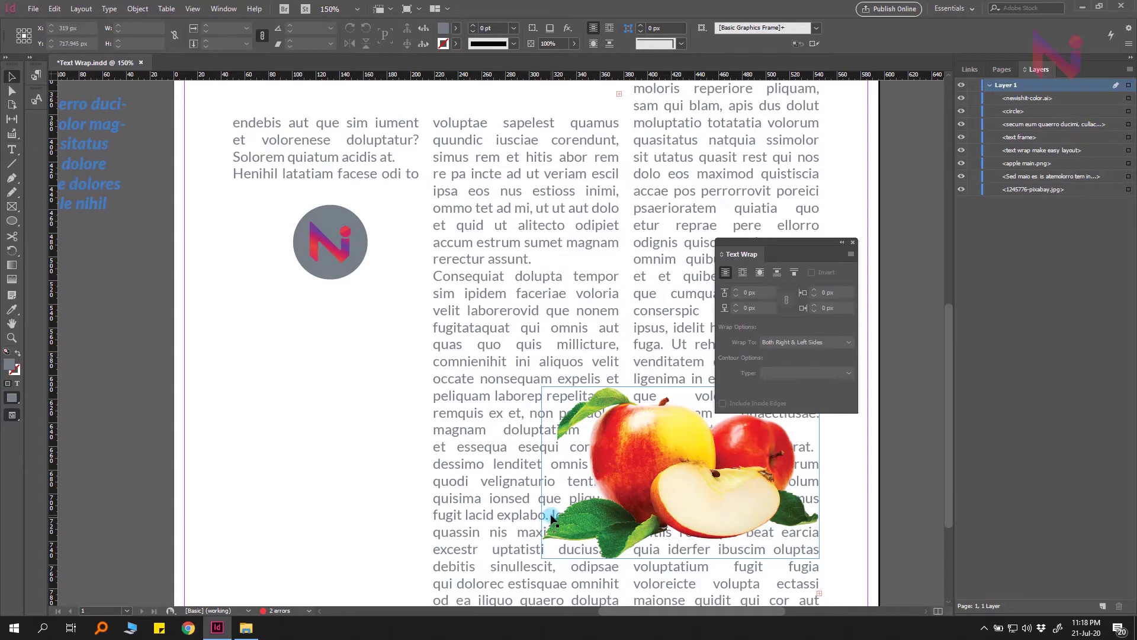
# Step: Wrap the body text around the apple image's object shape, using Alpha Channel as the contour type
pyautogui.click(639, 501)
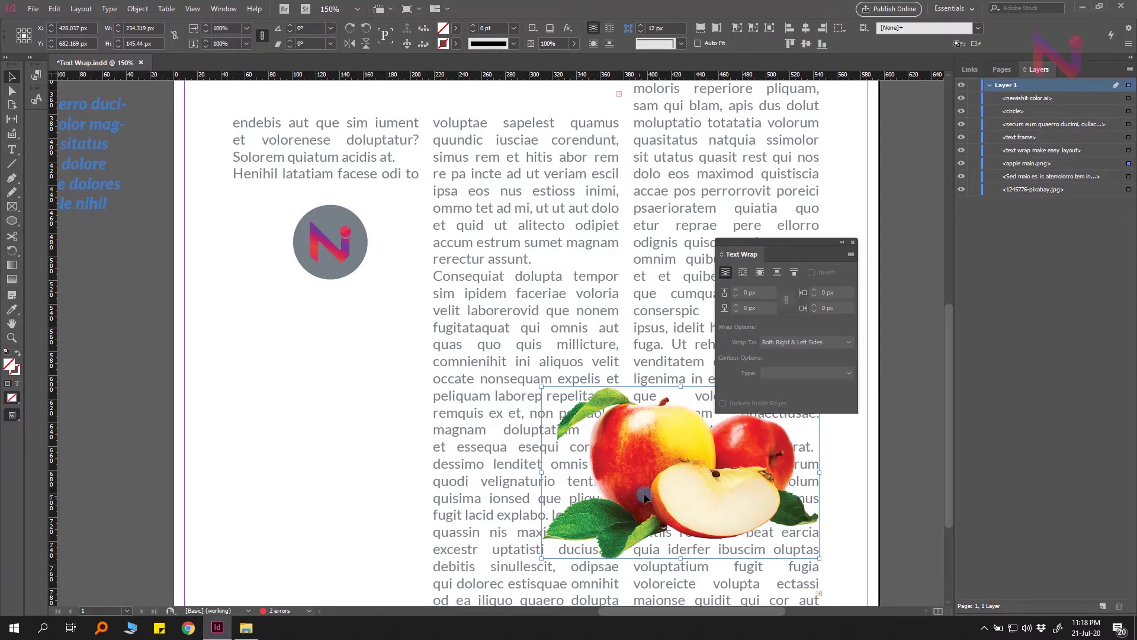
pyautogui.click(760, 272)
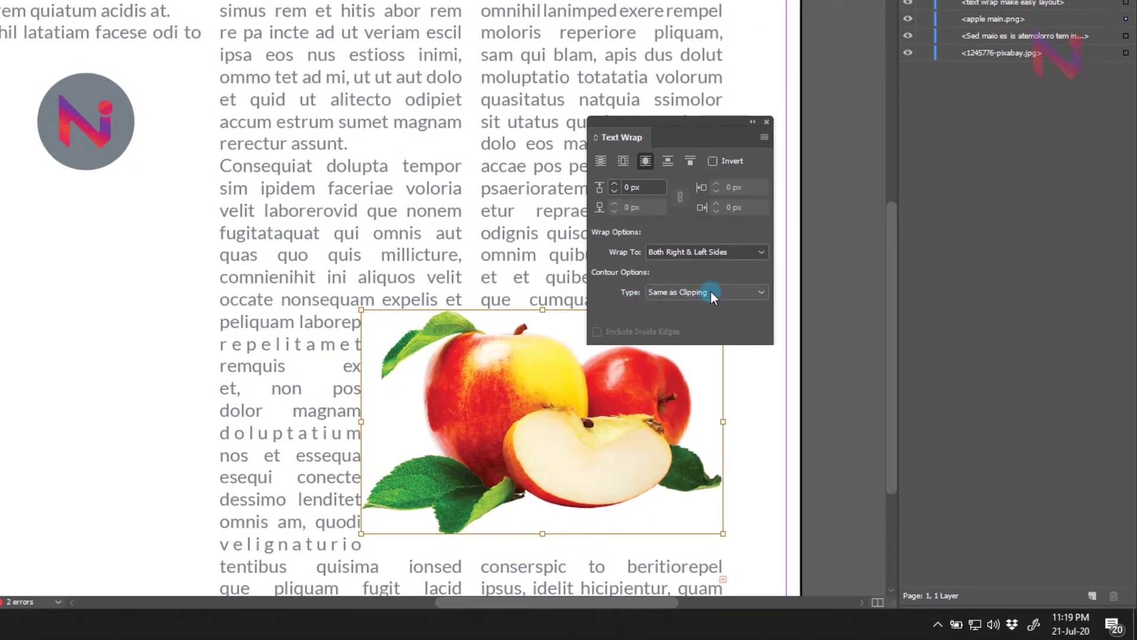
pyautogui.click(711, 291)
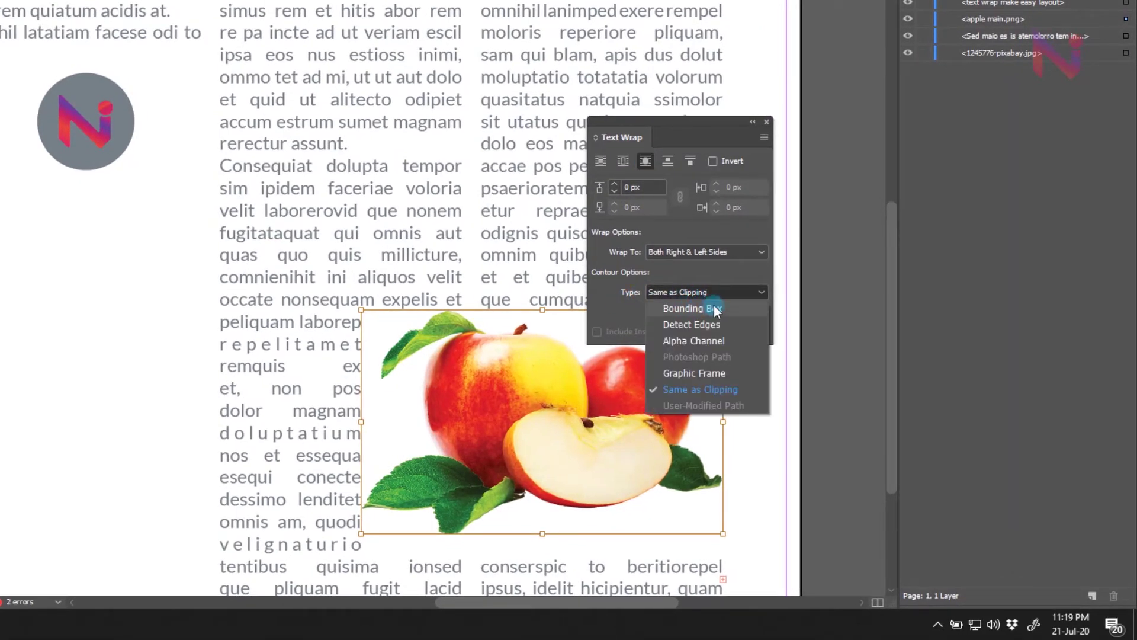
pyautogui.click(703, 293)
pyautogui.click(704, 293)
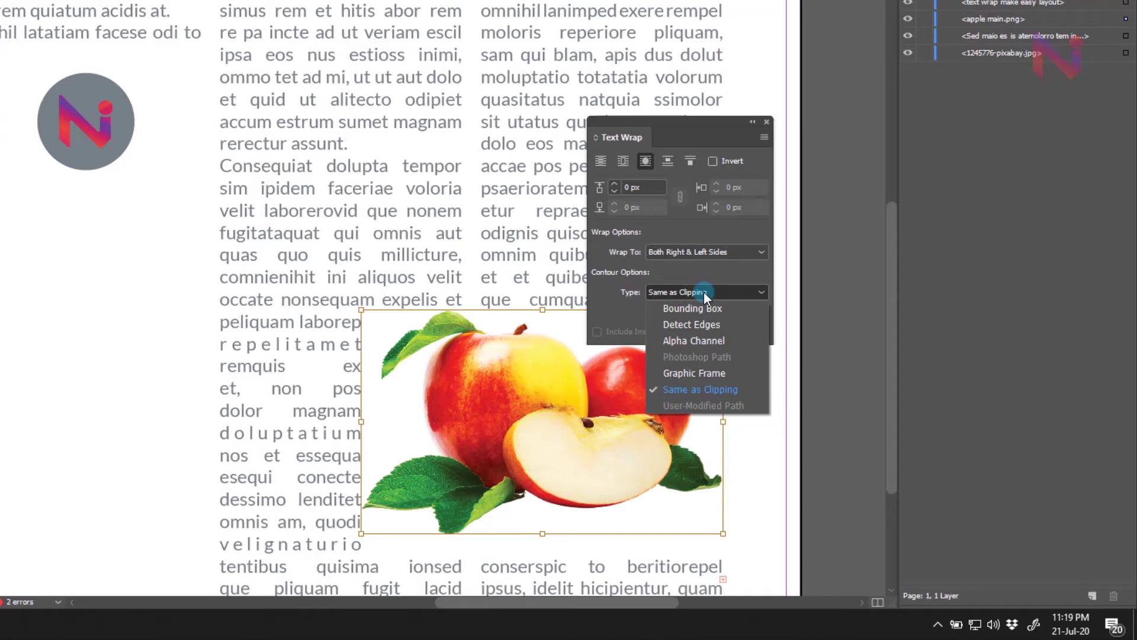
pyautogui.click(714, 342)
# Step: Set the apple image's text wrap offset to 8 px and deselect the image
pyautogui.click(631, 188)
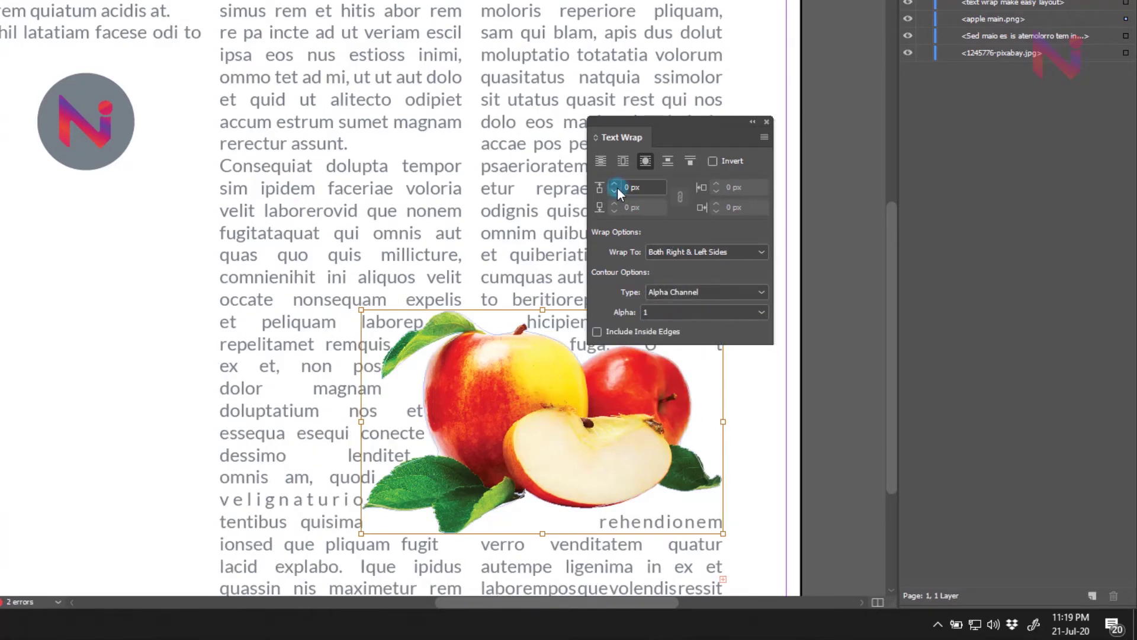
pyautogui.click(615, 184)
pyautogui.click(615, 185)
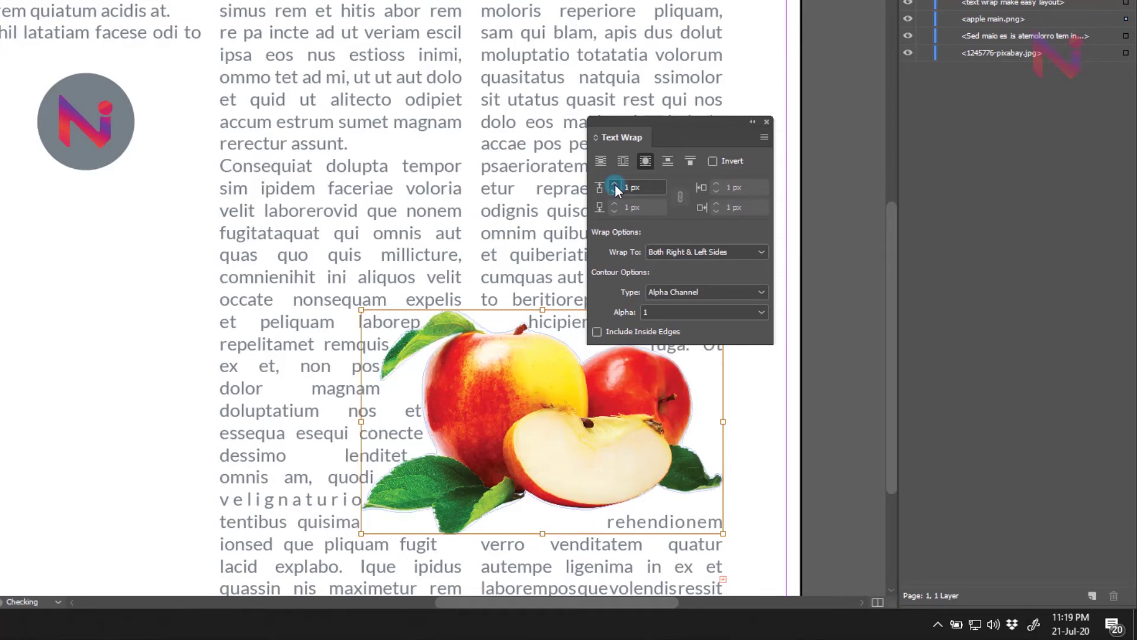
pyautogui.click(615, 184)
pyautogui.click(615, 184)
pyautogui.click(614, 184)
pyautogui.click(615, 184)
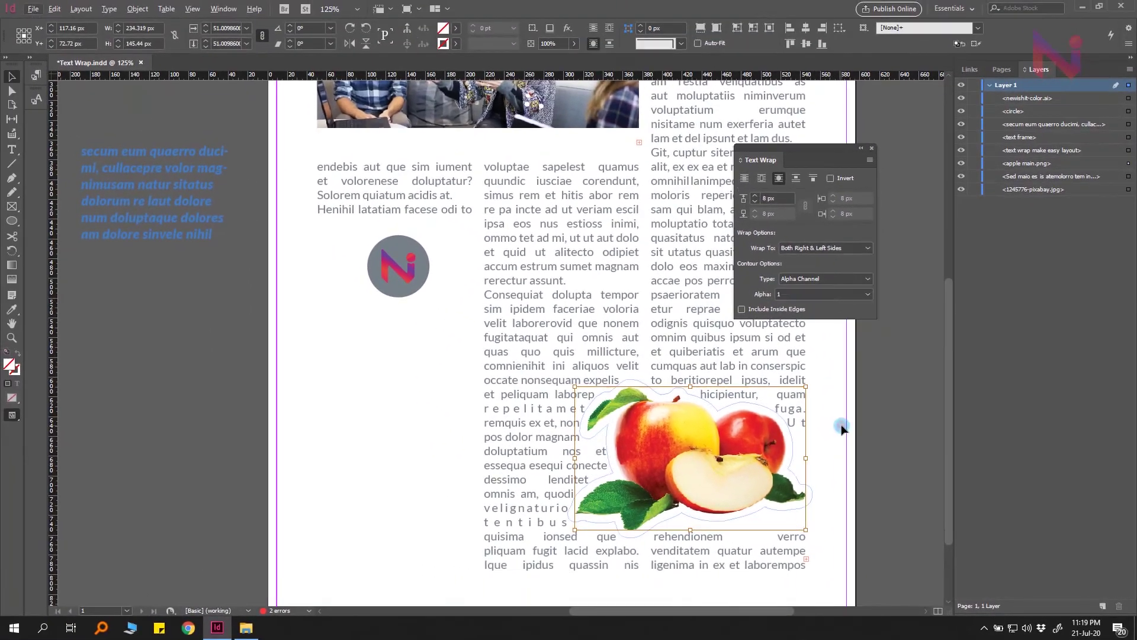
pyautogui.click(541, 399)
pyautogui.scroll(3, 543, 398)
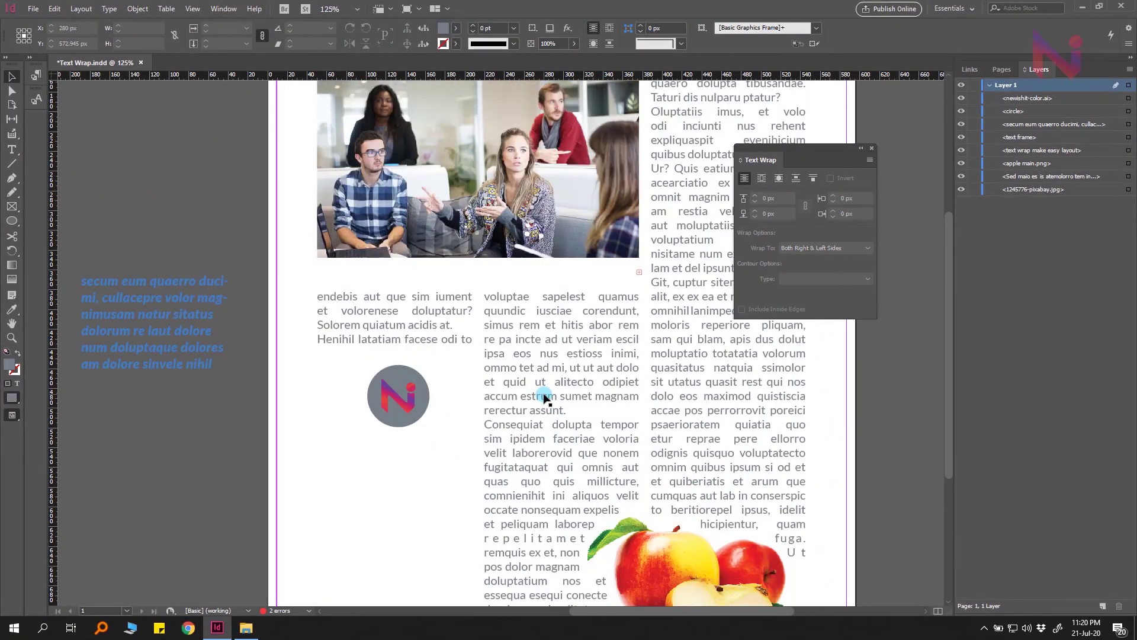
# Step: Make the picture caption's text frame below the photo ignore text wrap through its Text Frame Options
pyautogui.scroll(2, 527, 391)
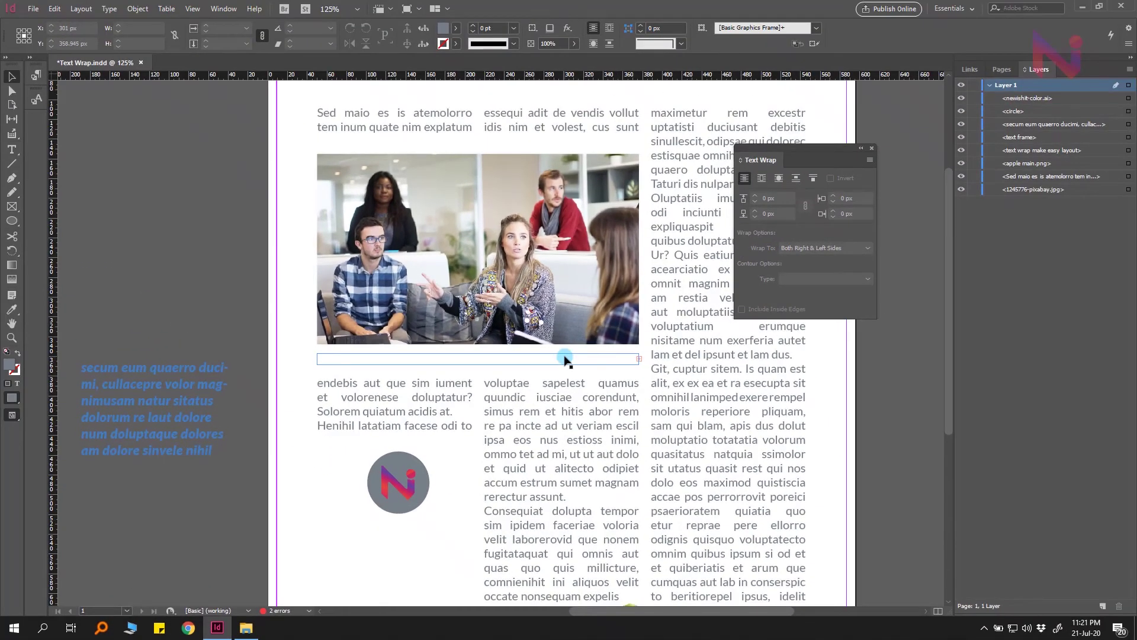
pyautogui.click(496, 362)
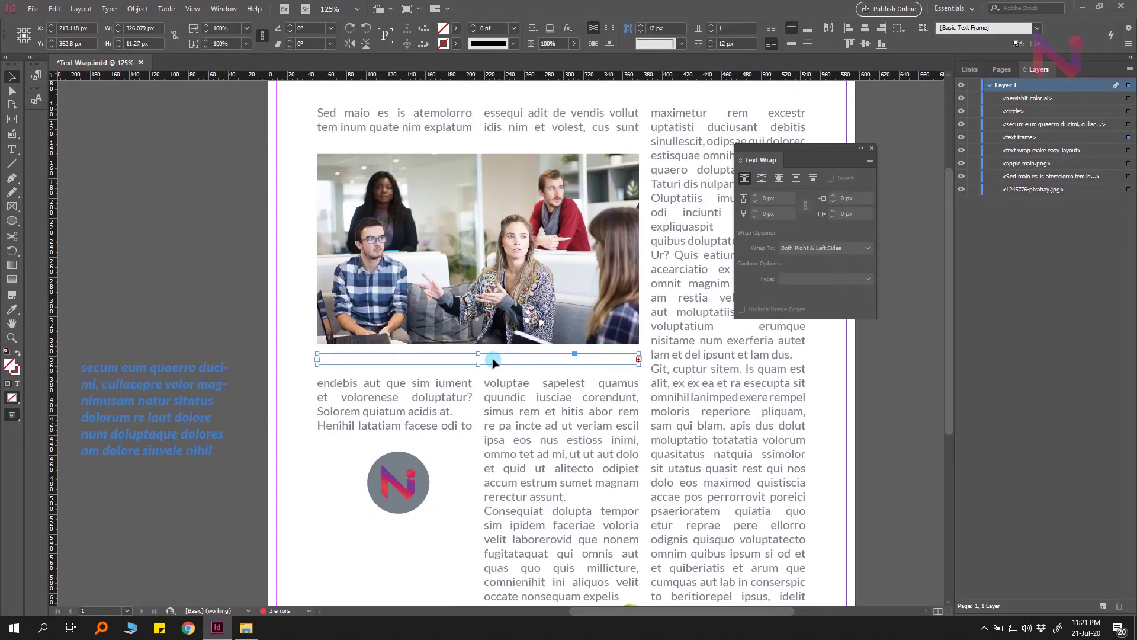
pyautogui.click(137, 9)
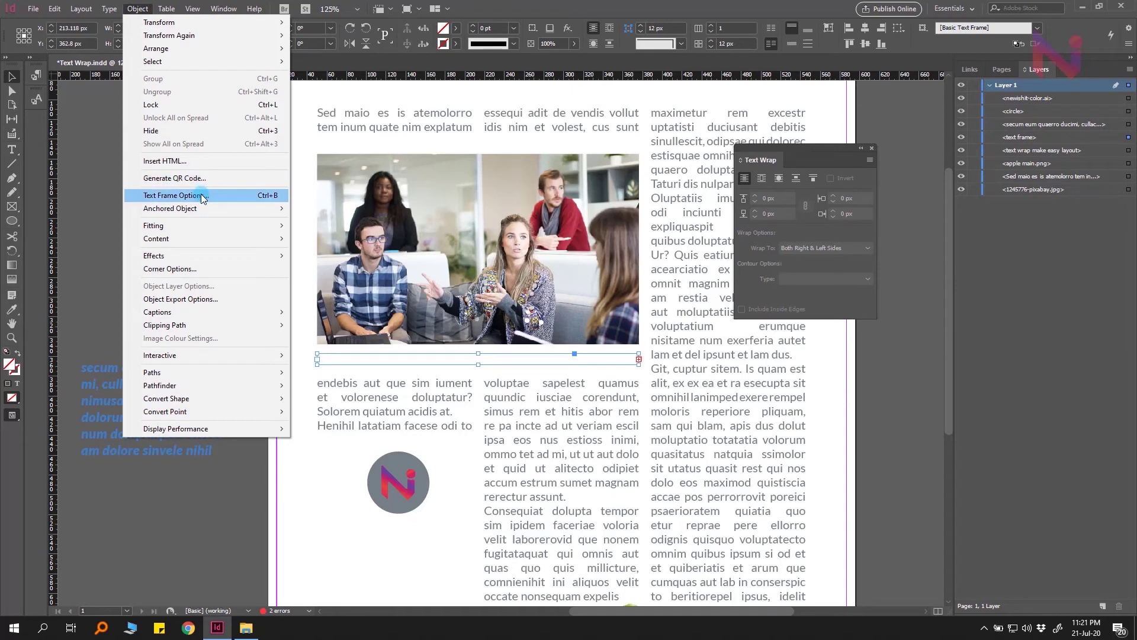
pyautogui.click(202, 195)
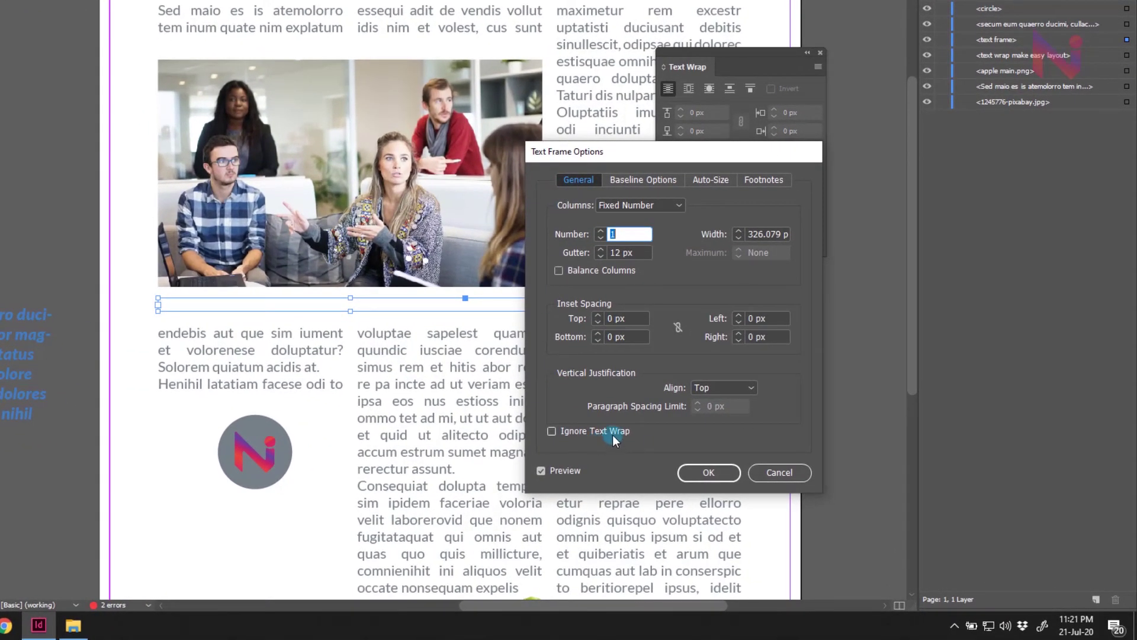
pyautogui.click(551, 431)
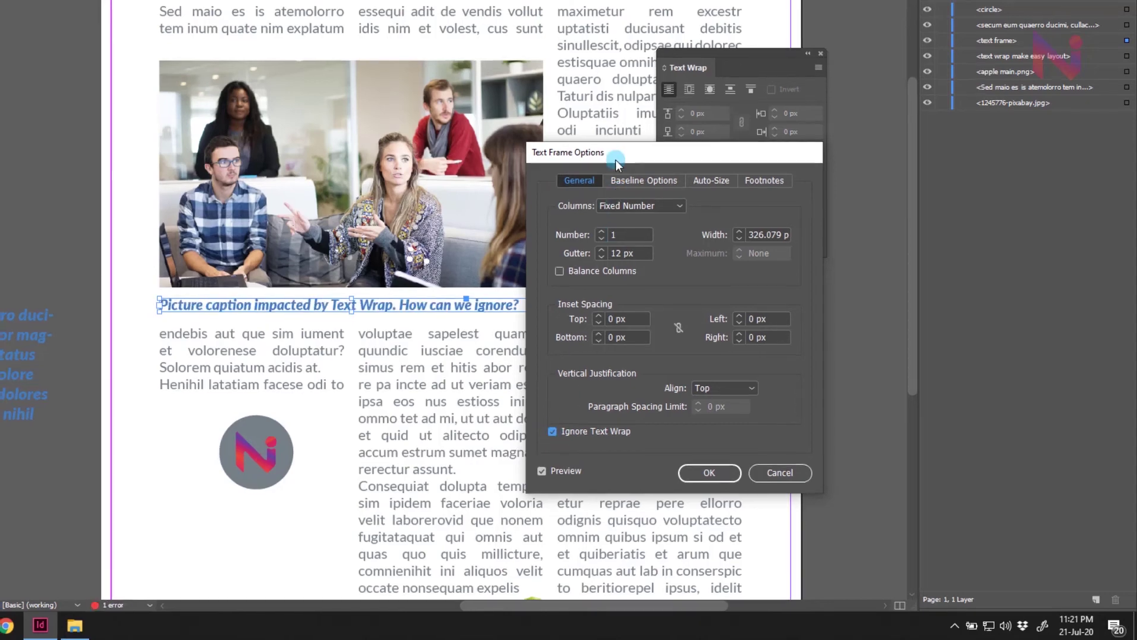
pyautogui.moveTo(616, 159); pyautogui.dragTo(760, 159)
pyautogui.click(903, 500)
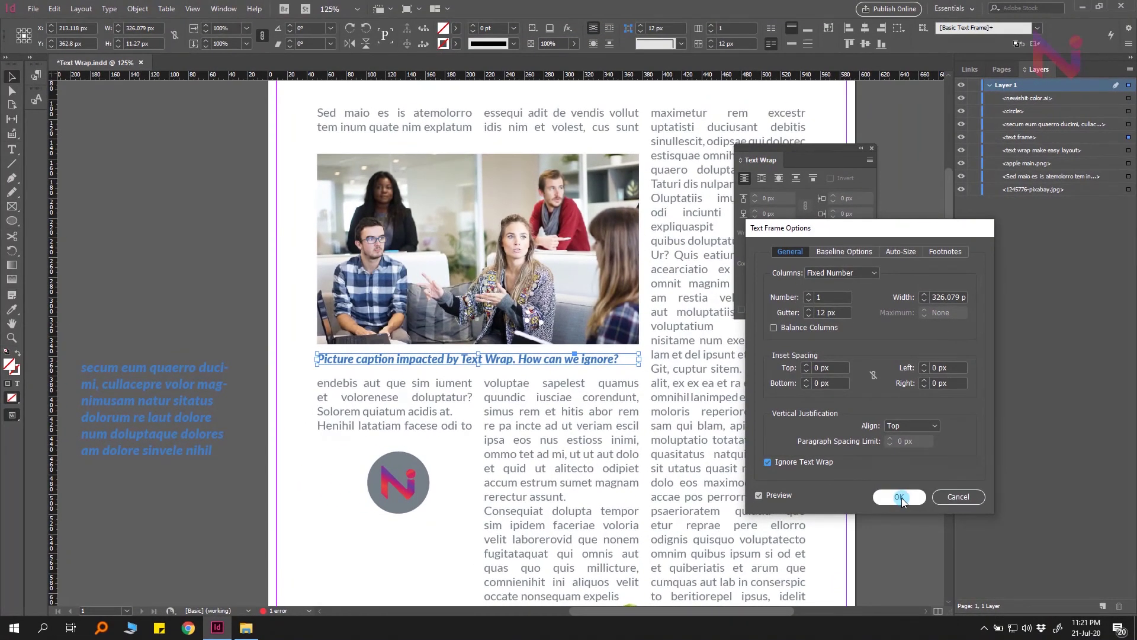
pyautogui.click(377, 359)
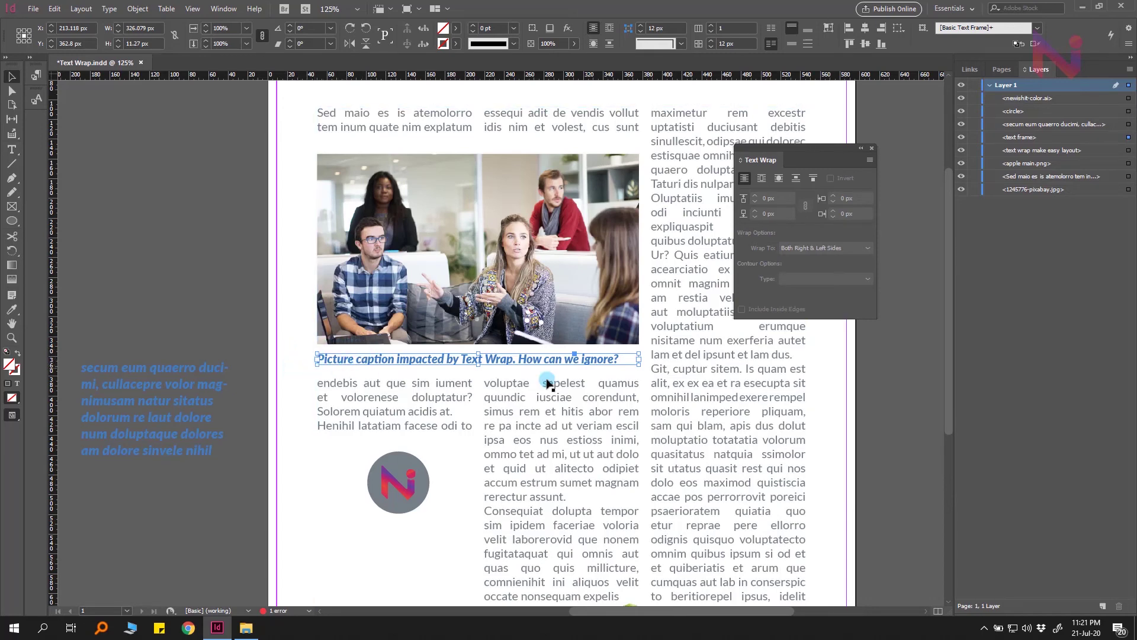
# Step: Move the blue pull quote from the pasteboard into the third column and wrap the body text around its bounding box
pyautogui.scroll(-2, 155, 379)
pyautogui.moveTo(155, 372); pyautogui.dragTo(719, 398)
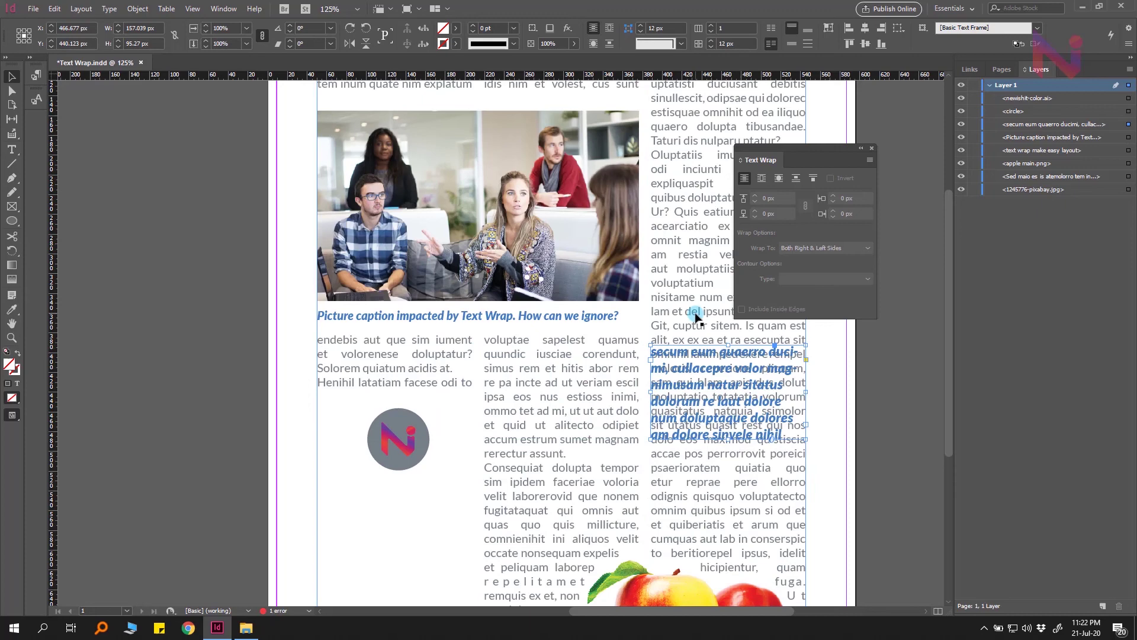
pyautogui.click(761, 179)
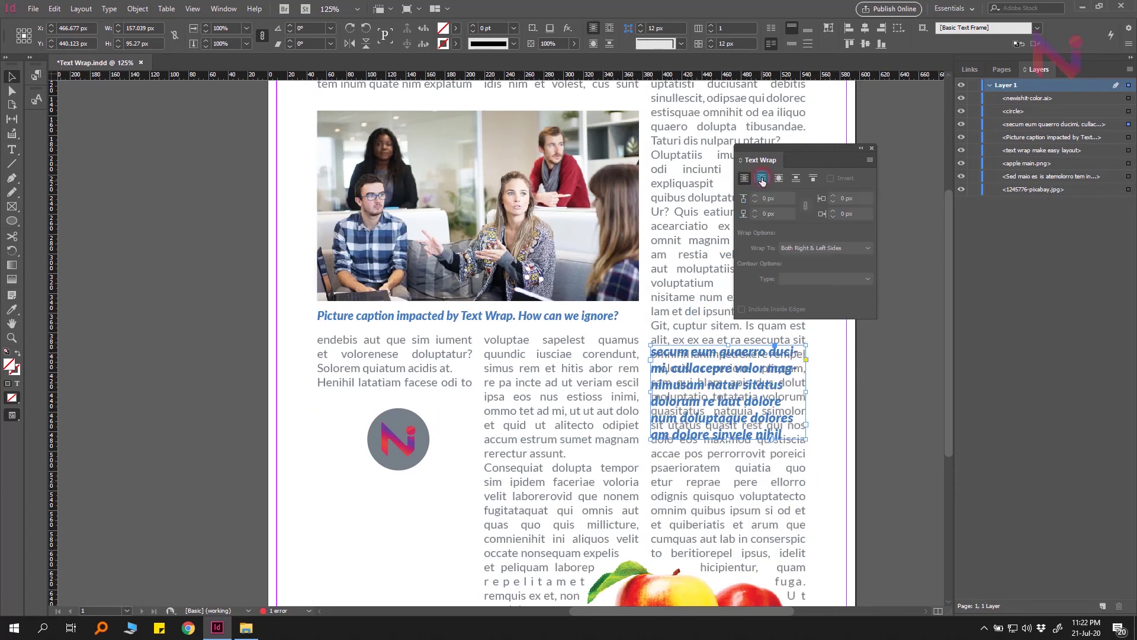
# Step: Set the pull quote's text wrap offset to 5 px on all four sides
pyautogui.click(756, 195)
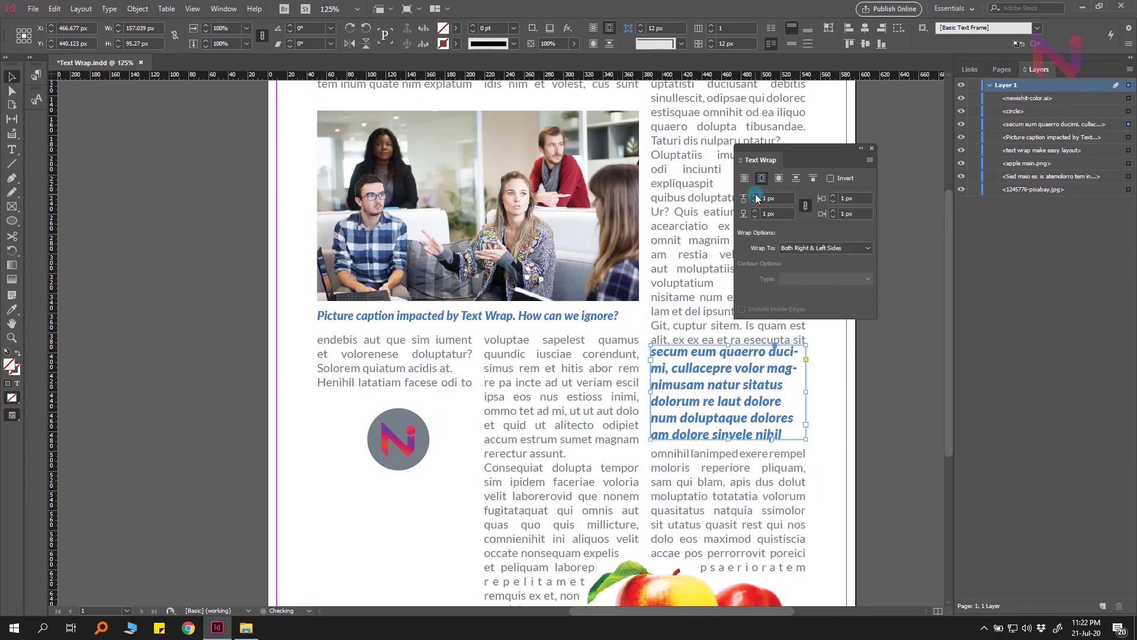
pyautogui.click(756, 196)
pyautogui.click(757, 195)
pyautogui.click(757, 195)
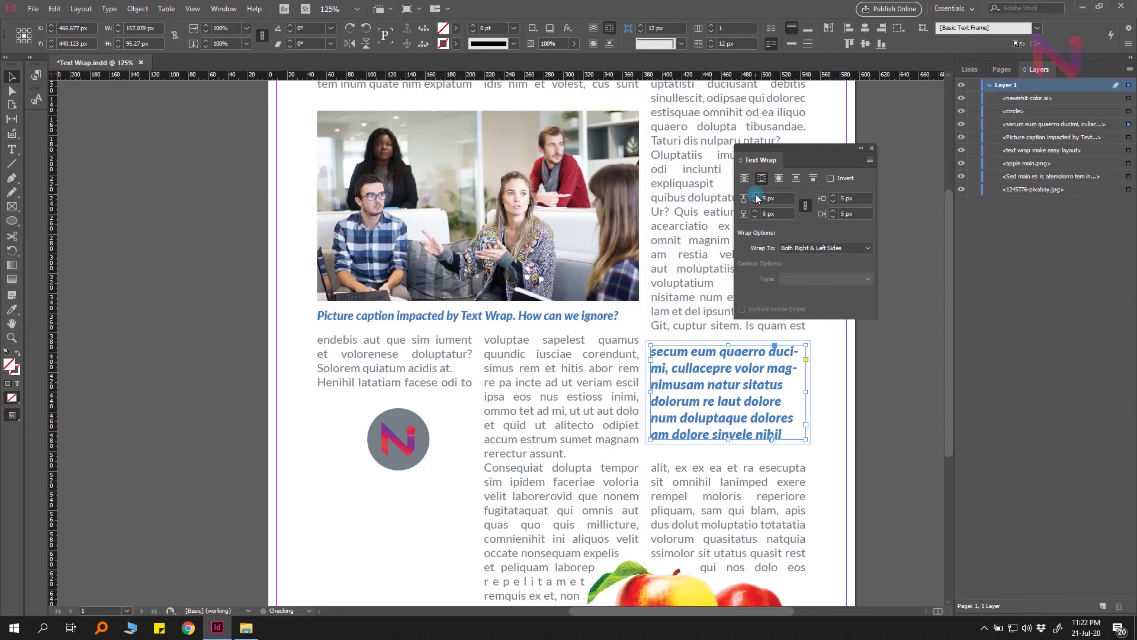